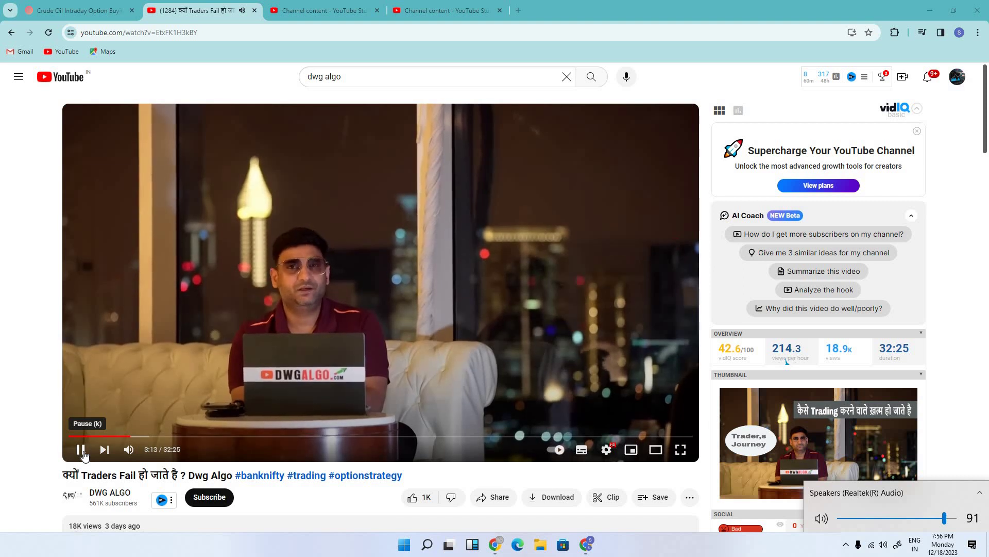
- Pause the playing video and open the list of deployed strategies on Tradetron
{"action": "left_click", "coordinate": [81, 450]}
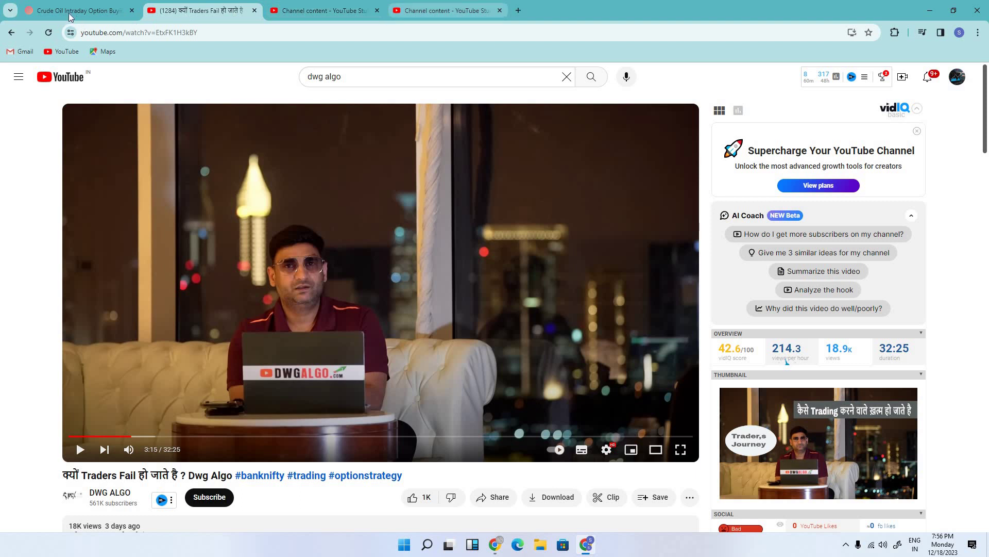
{"action": "mouse_move", "coordinate": [71, 17]}
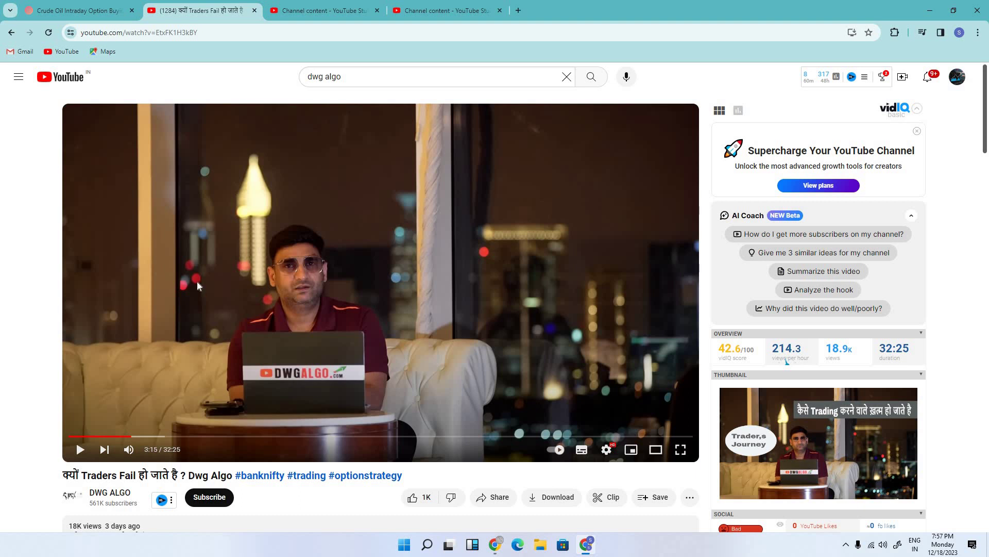
{"action": "left_click", "coordinate": [68, 13]}
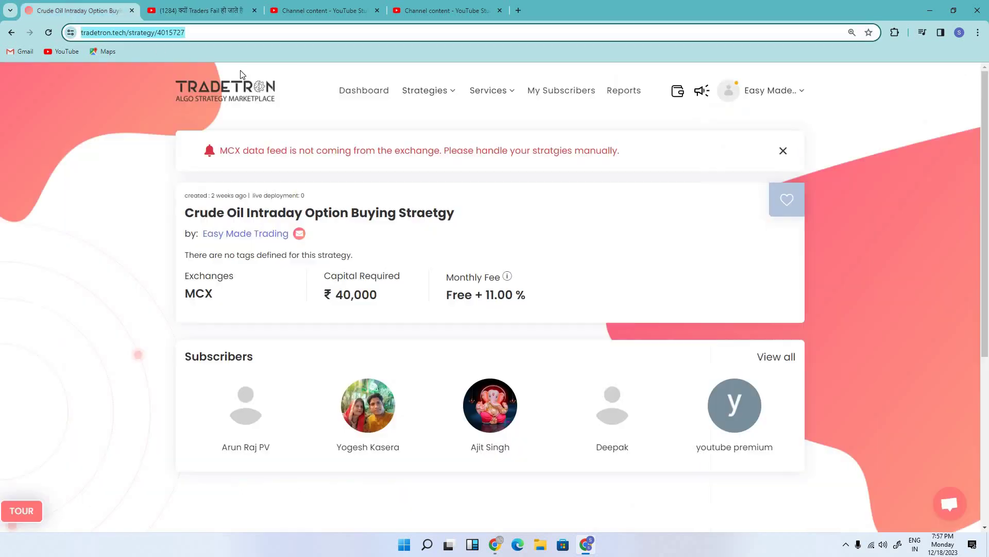
{"action": "mouse_move", "coordinate": [428, 97]}
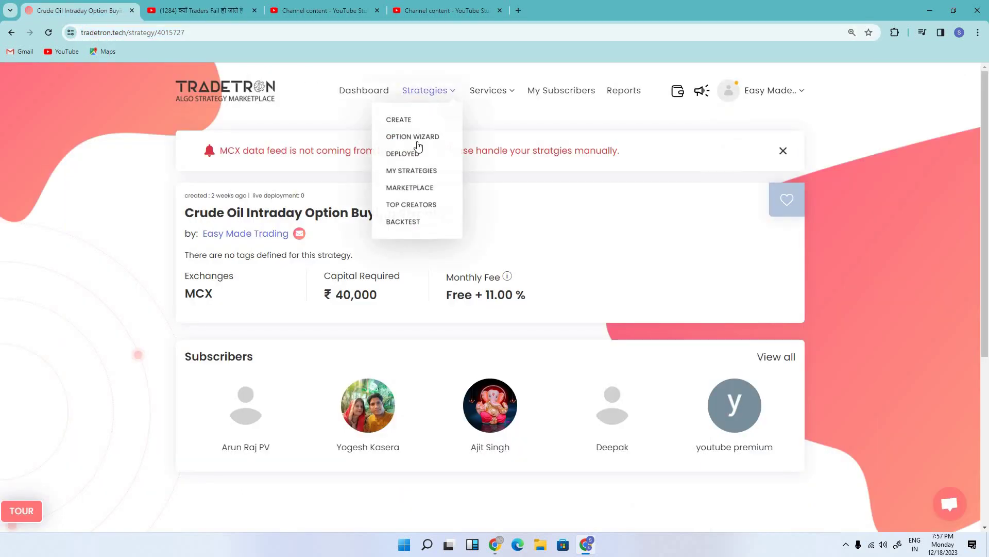
{"action": "left_click", "coordinate": [409, 153]}
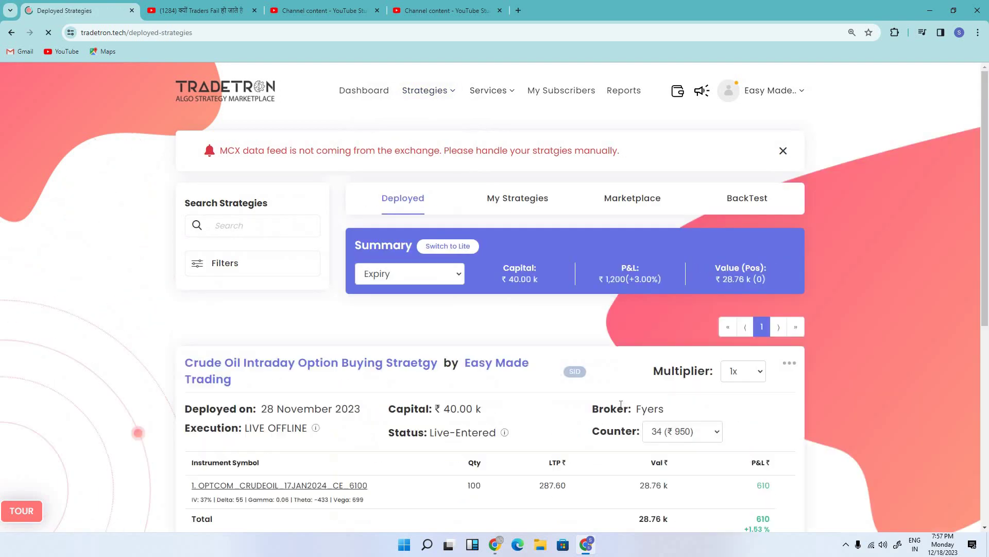
- Set the Crude Oil strategy's counter to All and review the P&L of its positions and the overall total
{"action": "scroll", "coordinate": [235, 221], "scroll_direction": "down", "scroll_amount": 3}
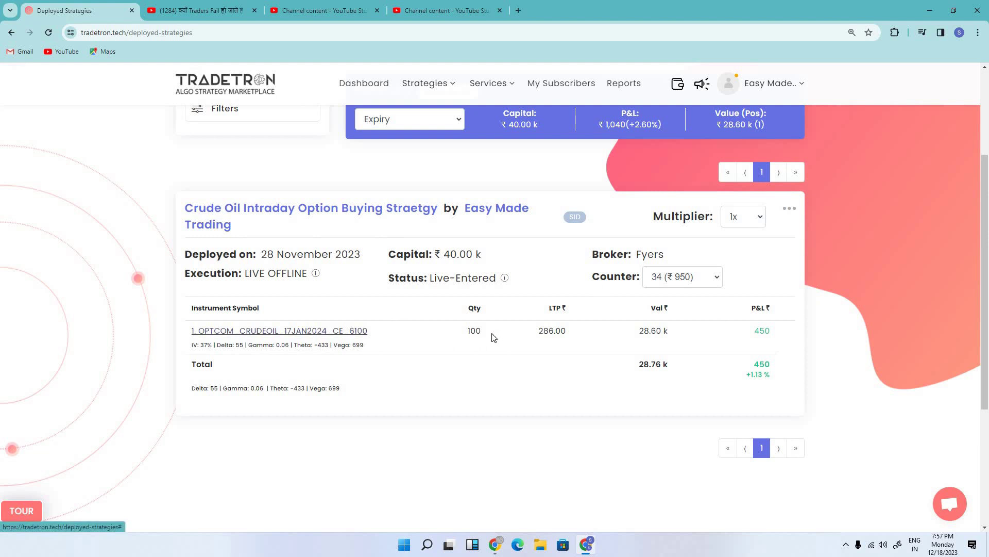
{"action": "left_click", "coordinate": [712, 286]}
{"action": "left_click_drag", "start_coordinate": [720, 387], "coordinate": [690, 515]}
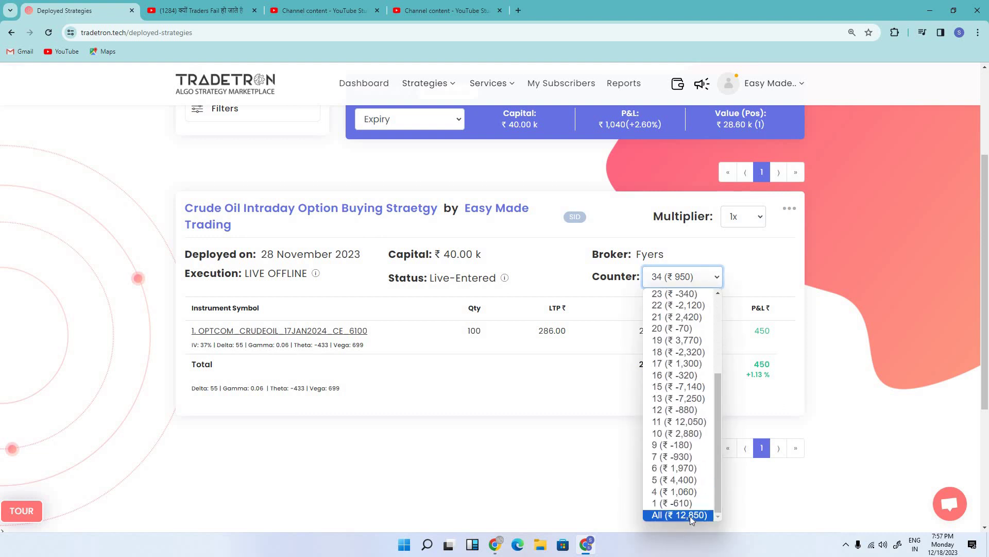
{"action": "left_click", "coordinate": [691, 515]}
{"action": "scroll", "coordinate": [657, 487], "scroll_direction": "down", "scroll_amount": 3}
{"action": "scroll", "coordinate": [680, 486], "scroll_direction": "up", "scroll_amount": 3}
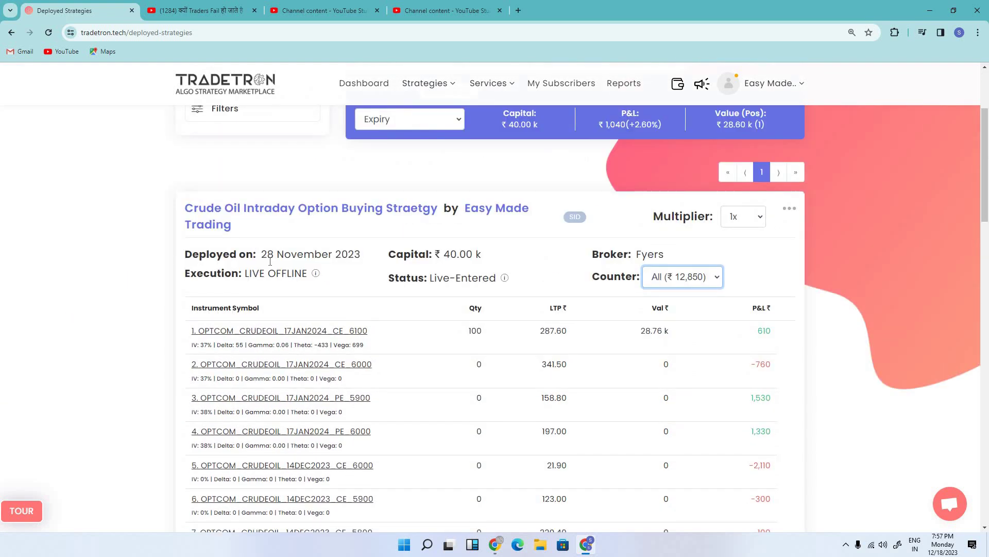
{"action": "scroll", "coordinate": [597, 422], "scroll_direction": "down", "scroll_amount": 20}
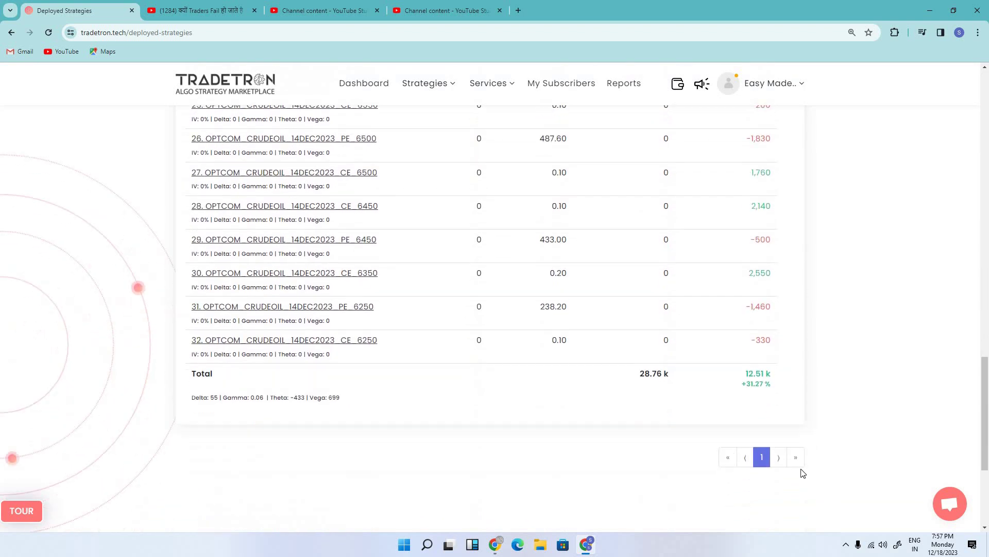
{"action": "scroll", "coordinate": [731, 465], "scroll_direction": "up", "scroll_amount": 1}
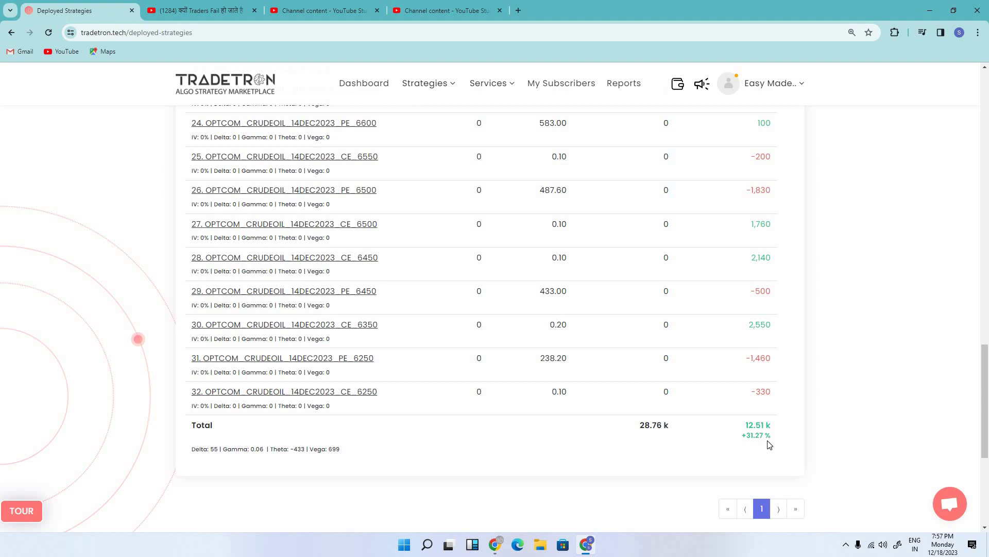
{"action": "scroll", "coordinate": [501, 463], "scroll_direction": "up", "scroll_amount": 10}
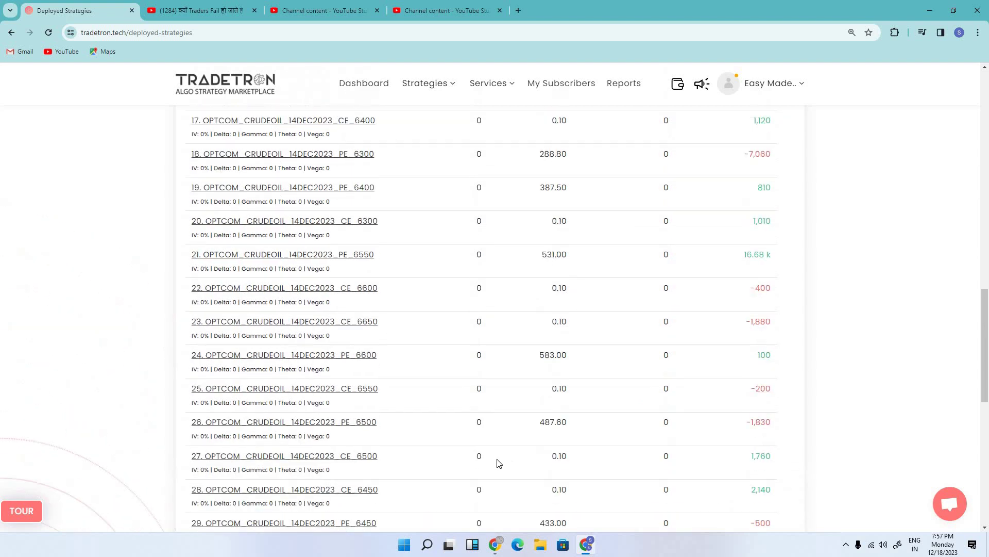
{"action": "scroll", "coordinate": [499, 462], "scroll_direction": "up", "scroll_amount": 9}
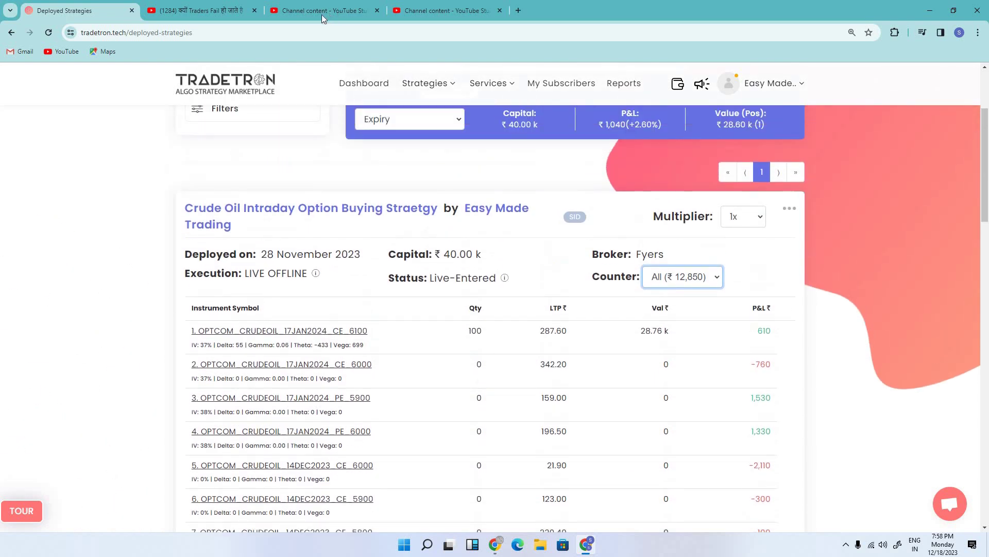
- Switch to YouTube Studio and open the upload defaults in the channel settings
{"action": "left_click", "coordinate": [322, 14]}
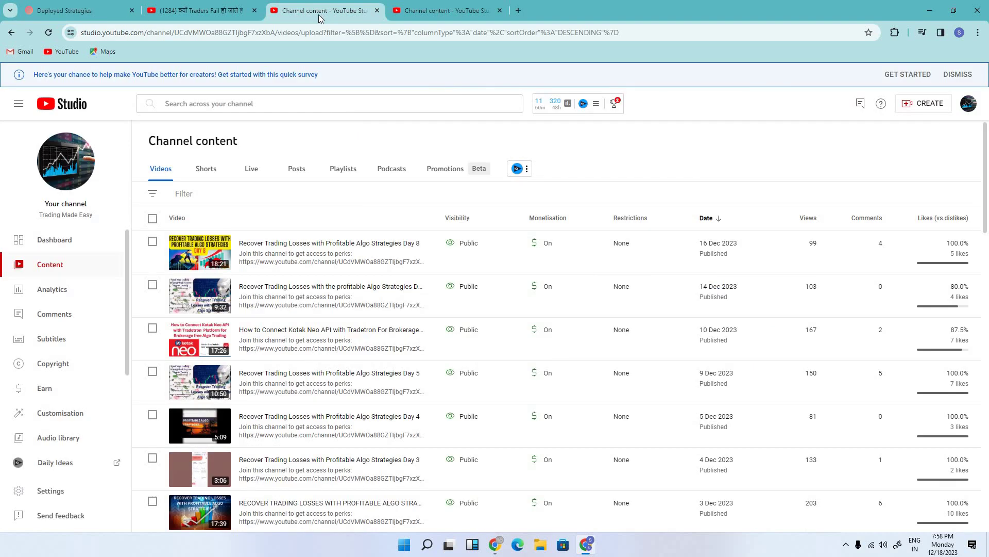
{"action": "left_click", "coordinate": [57, 491]}
{"action": "left_click", "coordinate": [283, 241]}
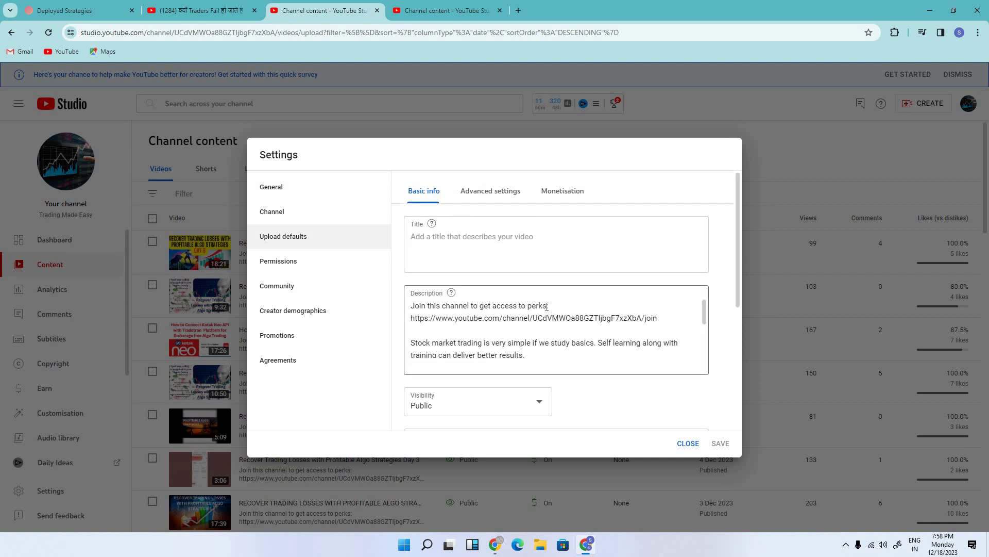
- Examine the contact details and Tradetron strategy links in the default video description, and close the settings
{"action": "scroll", "coordinate": [547, 306], "scroll_direction": "down", "scroll_amount": 1}
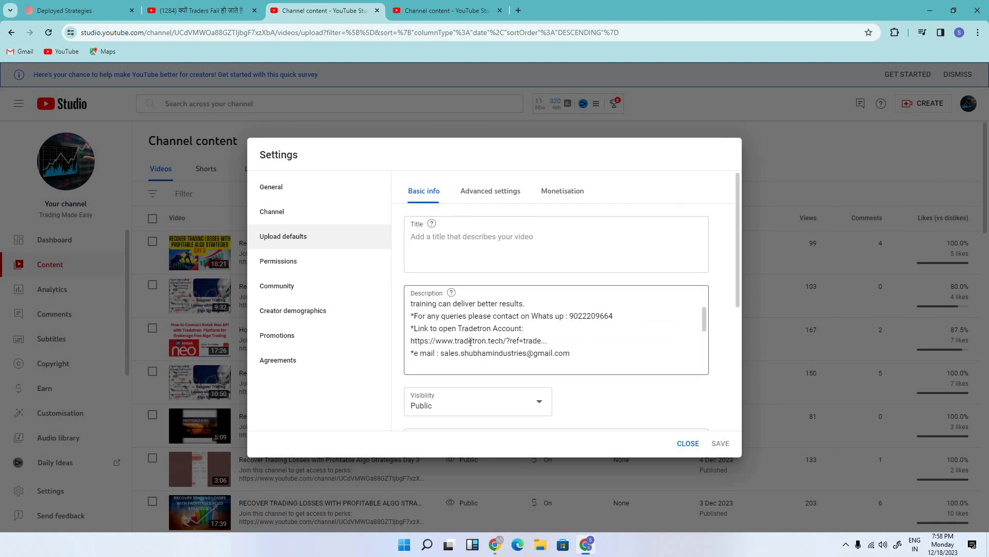
{"action": "scroll", "coordinate": [512, 334], "scroll_direction": "up", "scroll_amount": 2}
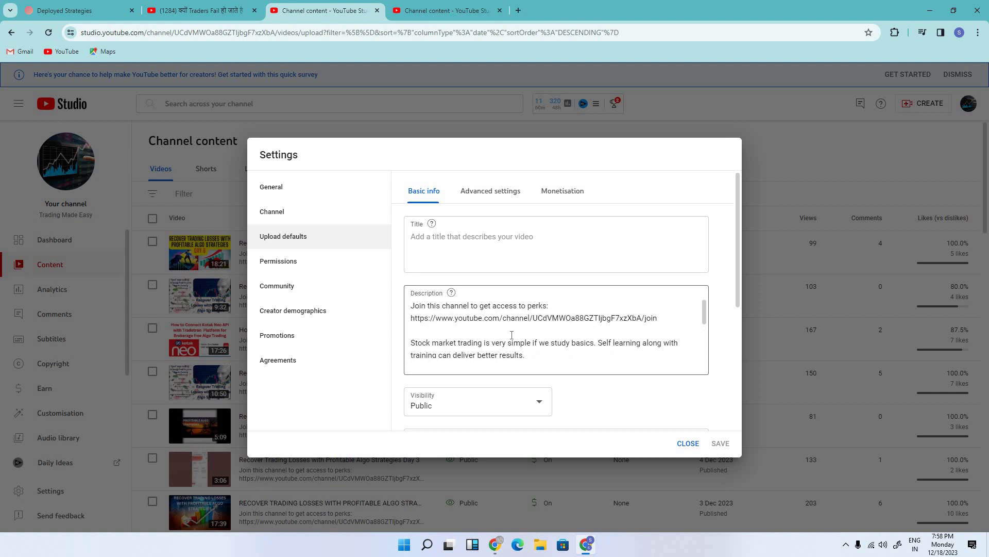
{"action": "scroll", "coordinate": [512, 335], "scroll_direction": "down", "scroll_amount": 1}
{"action": "scroll", "coordinate": [512, 334], "scroll_direction": "down", "scroll_amount": 2}
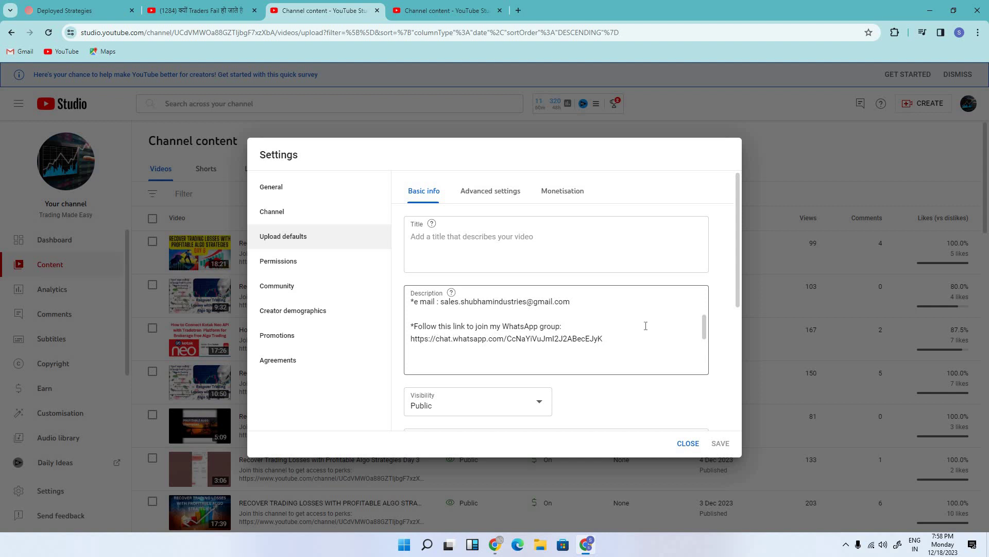
{"action": "scroll", "coordinate": [645, 326], "scroll_direction": "down", "scroll_amount": 2}
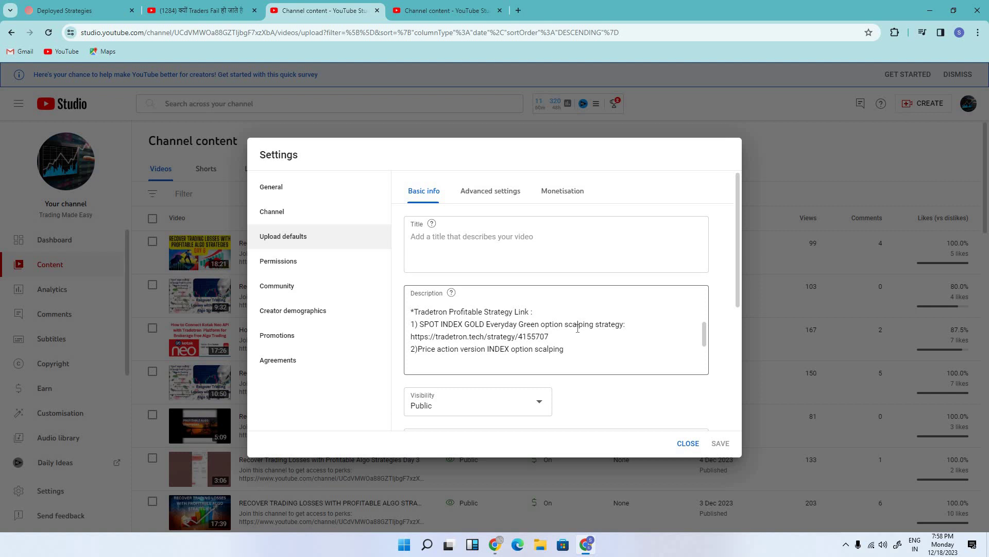
{"action": "scroll", "coordinate": [579, 329], "scroll_direction": "down", "scroll_amount": 2}
{"action": "scroll", "coordinate": [579, 328], "scroll_direction": "up", "scroll_amount": 2}
{"action": "scroll", "coordinate": [579, 328], "scroll_direction": "down", "scroll_amount": 2}
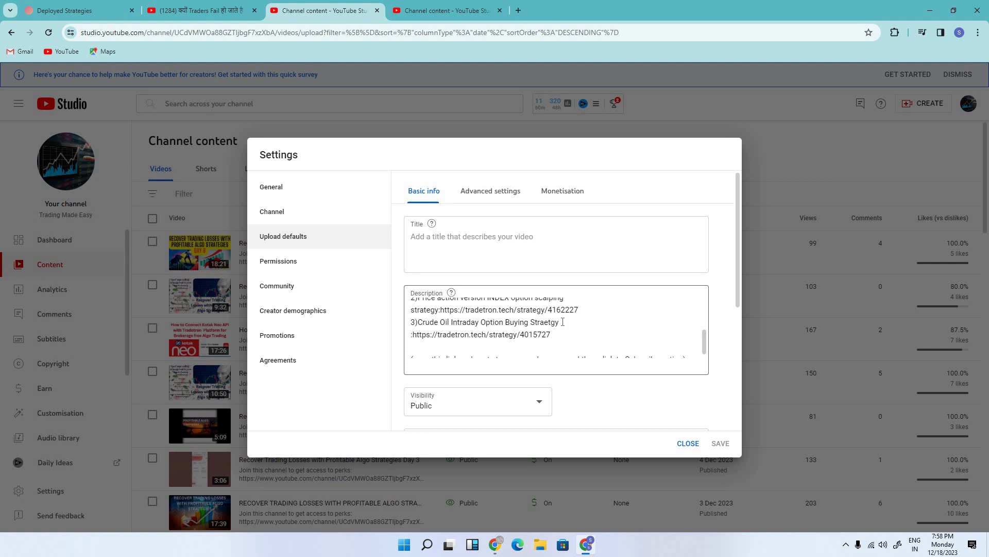
{"action": "scroll", "coordinate": [563, 322], "scroll_direction": "down", "scroll_amount": 1}
{"action": "scroll", "coordinate": [563, 322], "scroll_direction": "up", "scroll_amount": 5}
{"action": "scroll", "coordinate": [549, 320], "scroll_direction": "down", "scroll_amount": 2}
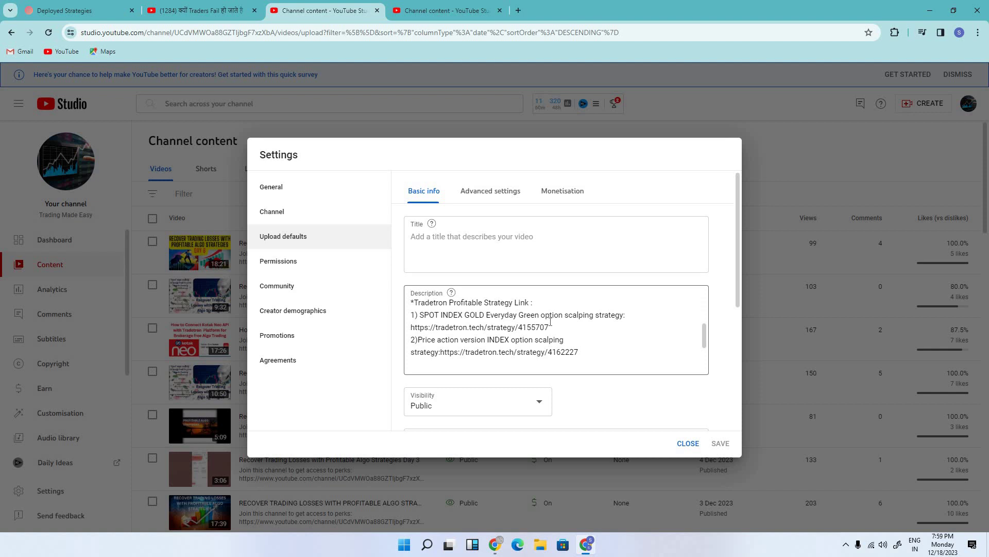
{"action": "left_click", "coordinate": [688, 444]}
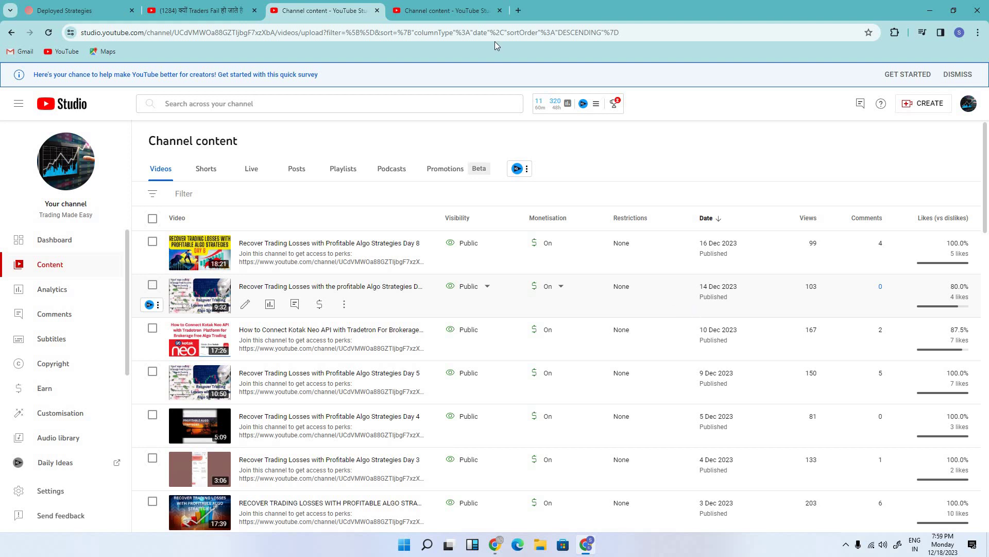
{"action": "left_click", "coordinate": [443, 10]}
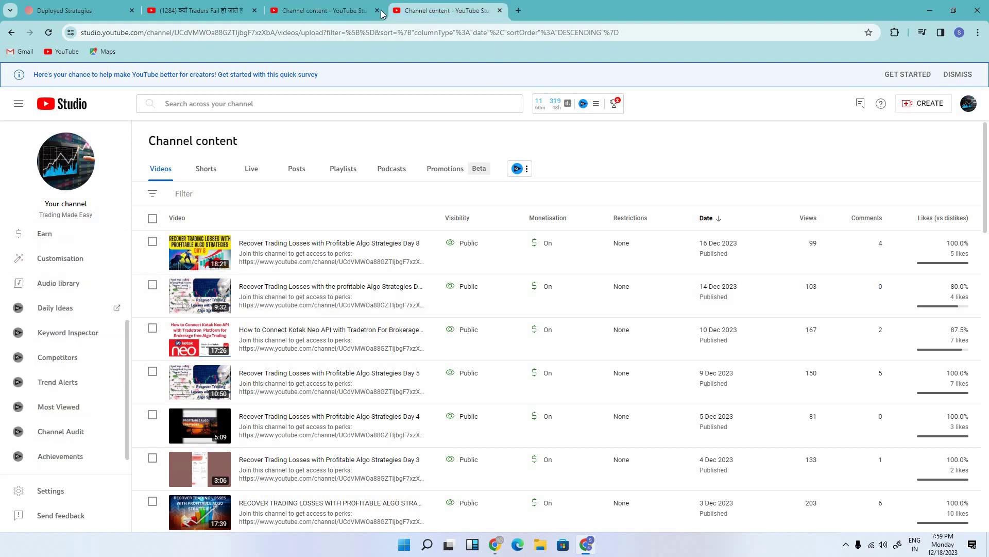
{"action": "left_click", "coordinate": [311, 12]}
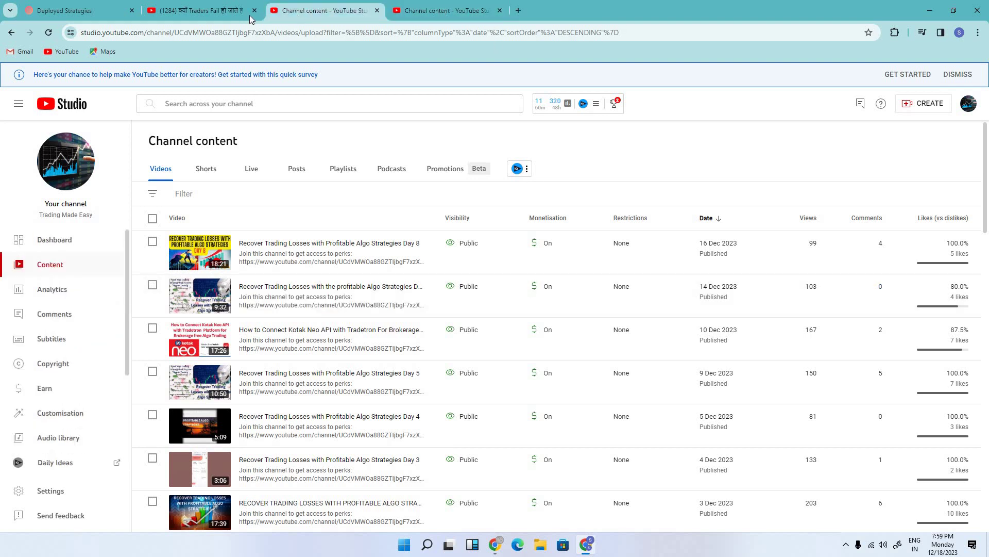
{"action": "left_click", "coordinate": [177, 18]}
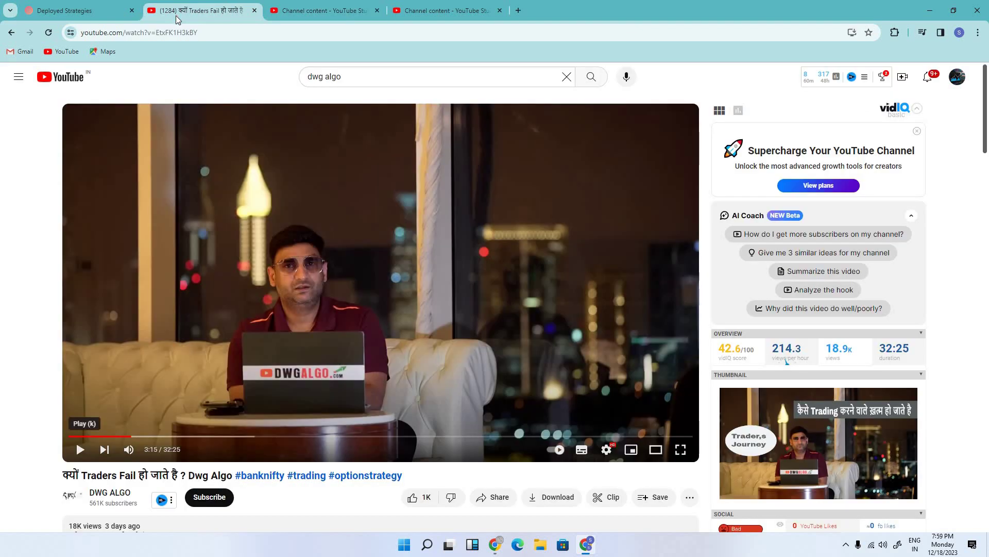
- Return to Tradetron, open the deployed Crude Oil strategy for editing, and submit its update
{"action": "left_click", "coordinate": [87, 12]}
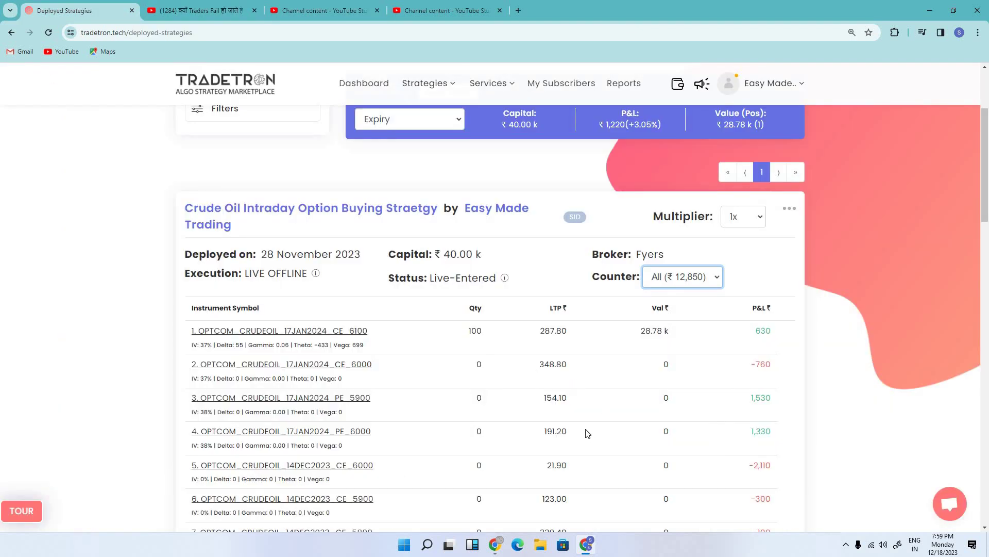
{"action": "scroll", "coordinate": [547, 388], "scroll_direction": "up", "scroll_amount": 1}
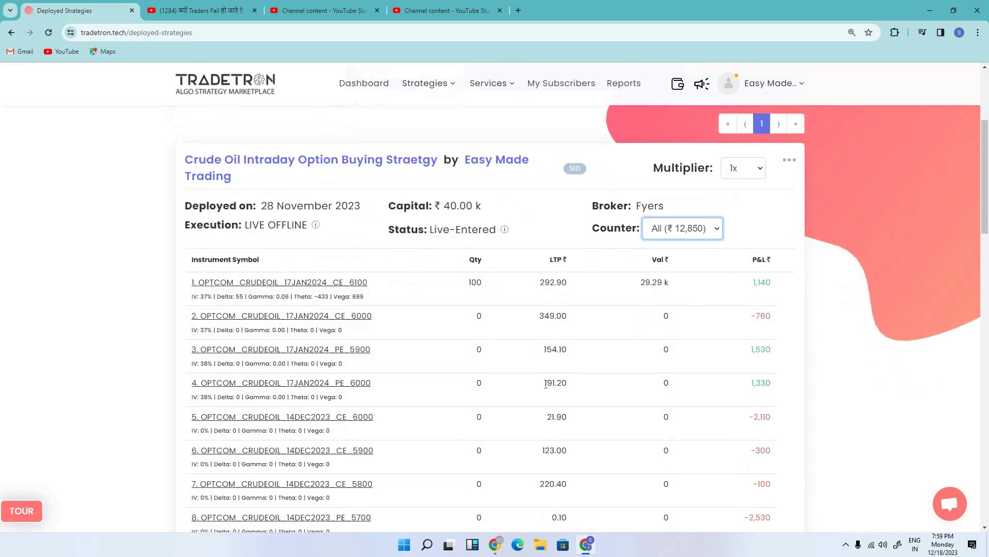
{"action": "left_click", "coordinate": [789, 288]}
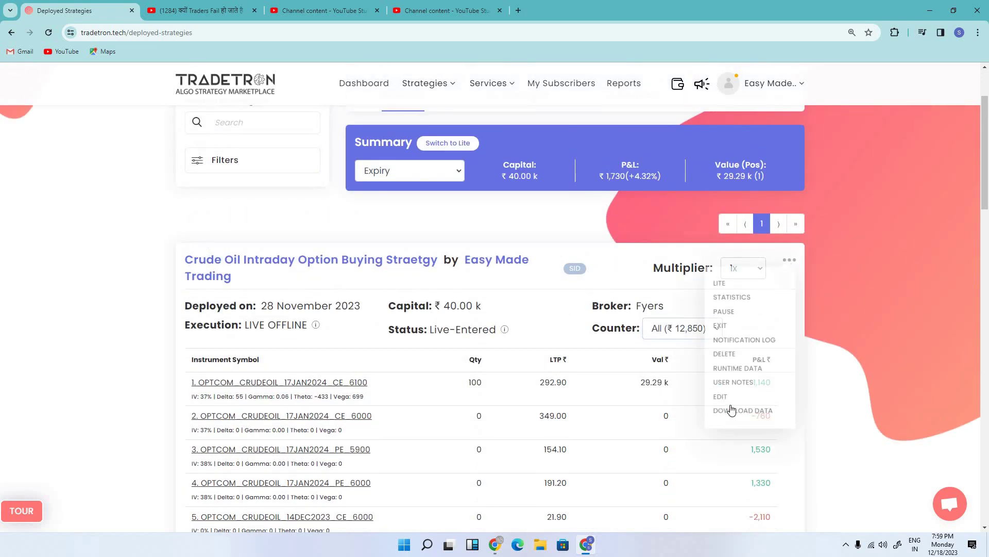
{"action": "left_click", "coordinate": [725, 407]}
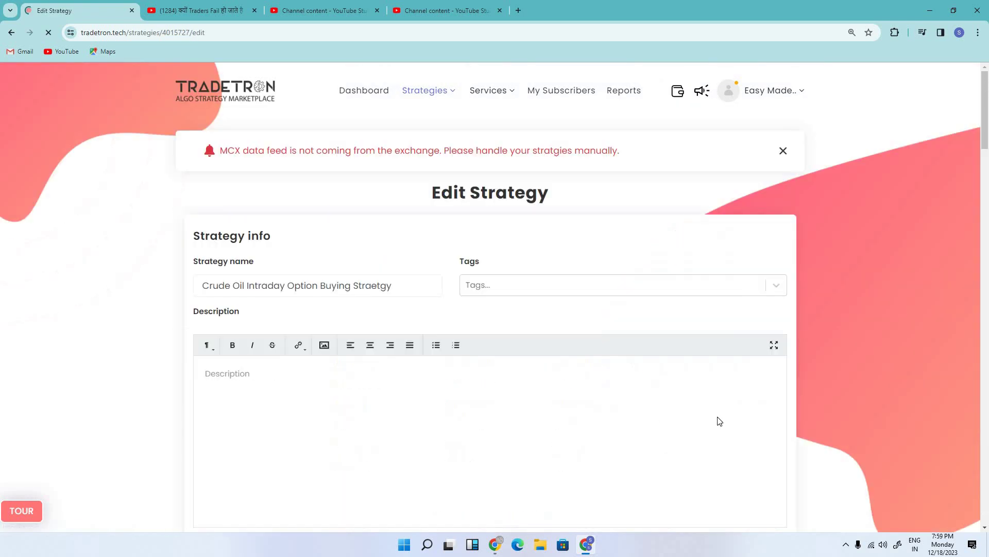
{"action": "scroll", "coordinate": [718, 420], "scroll_direction": "down", "scroll_amount": 8}
{"action": "scroll", "coordinate": [720, 421], "scroll_direction": "down", "scroll_amount": 15}
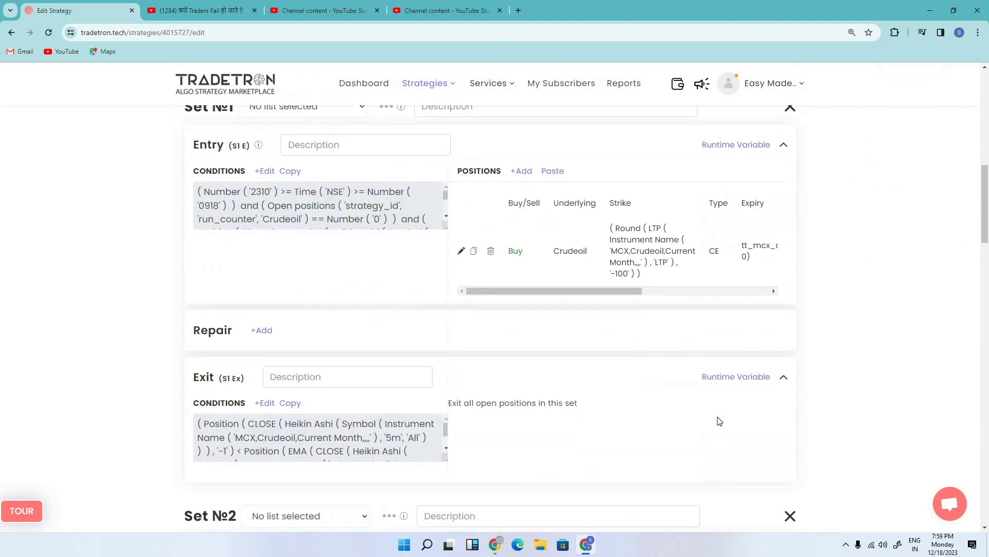
{"action": "scroll", "coordinate": [720, 421], "scroll_direction": "down", "scroll_amount": 15}
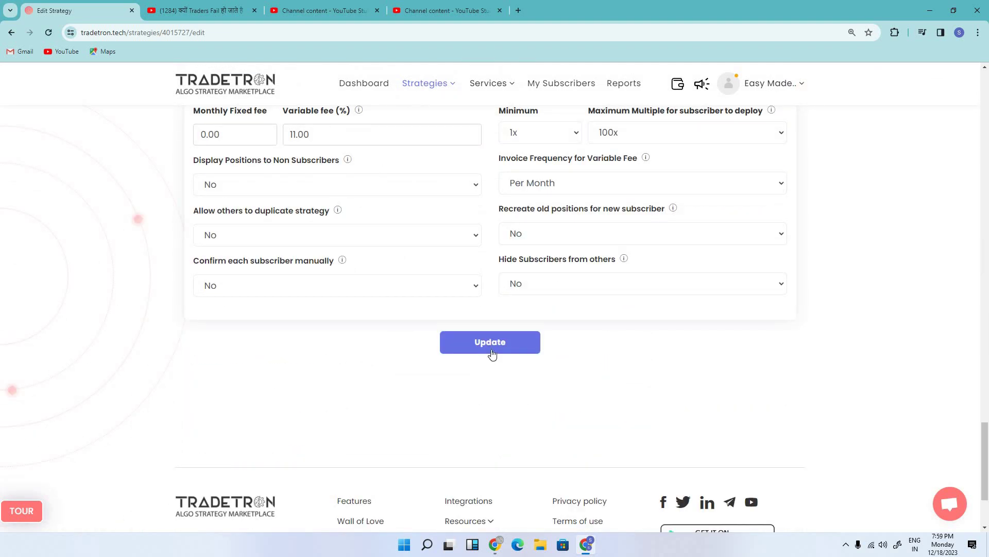
{"action": "left_click", "coordinate": [490, 347]}
{"action": "left_click", "coordinate": [567, 372]}
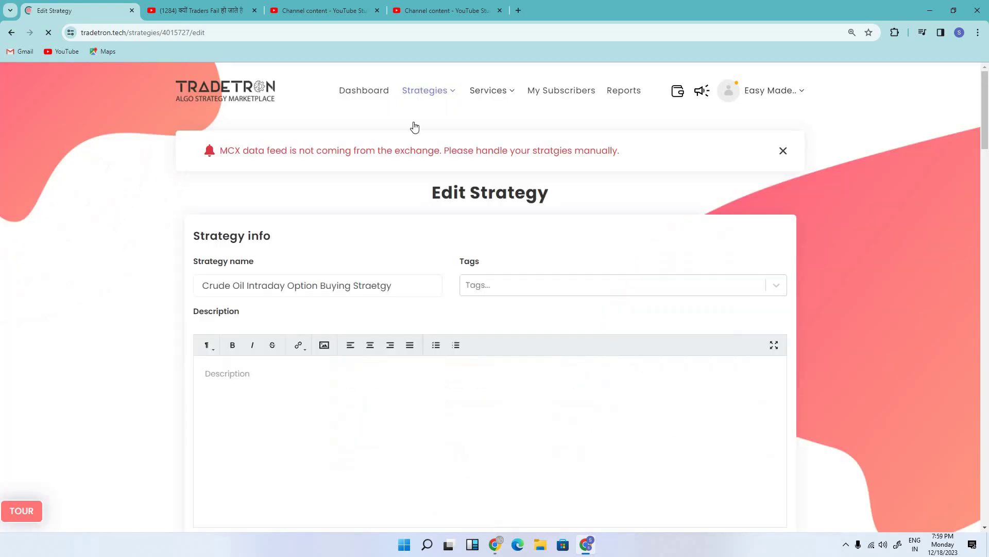
- Reopen the deployed strategies list and check the Crude Oil strategy's open position
{"action": "left_click", "coordinate": [409, 152]}
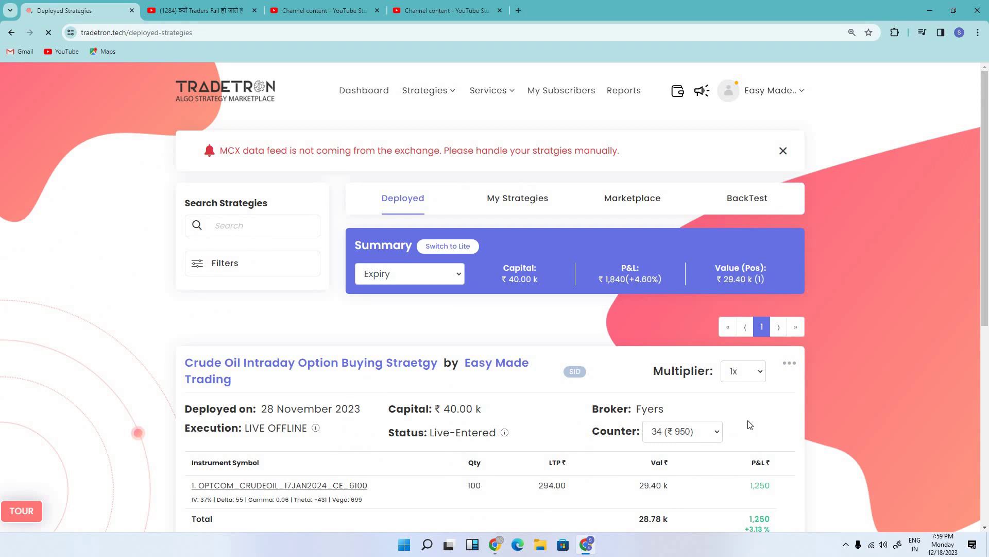
{"action": "scroll", "coordinate": [526, 404], "scroll_direction": "down", "scroll_amount": 2}
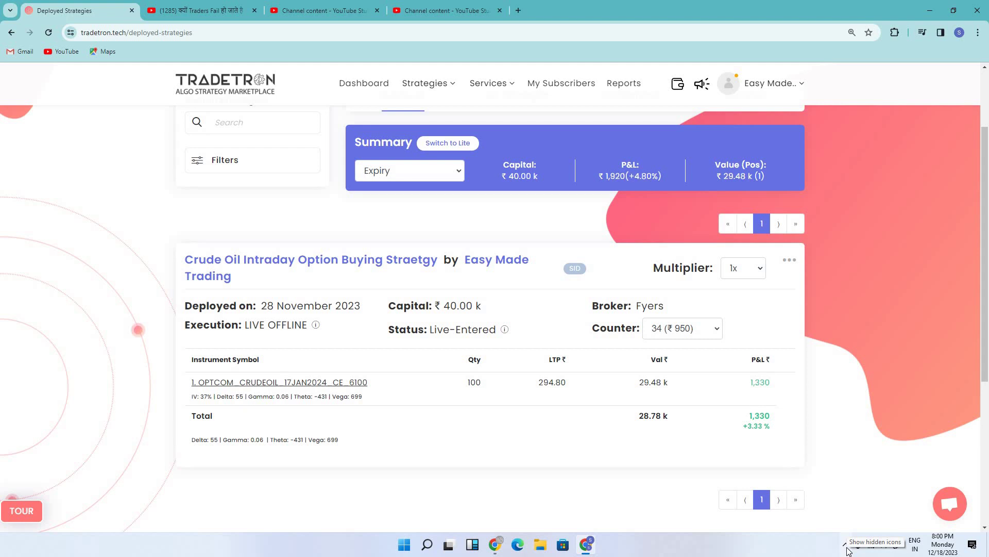
{"action": "left_click", "coordinate": [846, 546]}
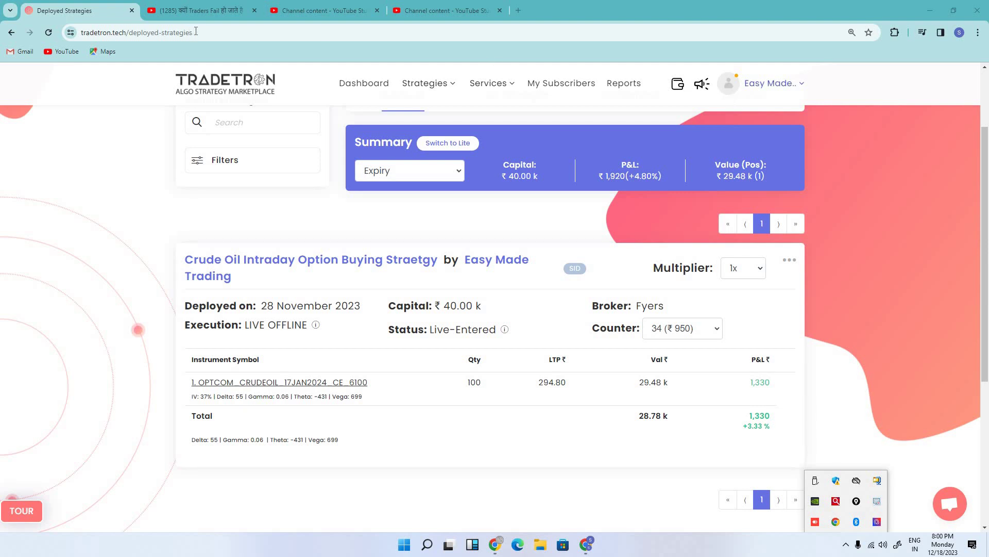
{"action": "left_click", "coordinate": [147, 32]}
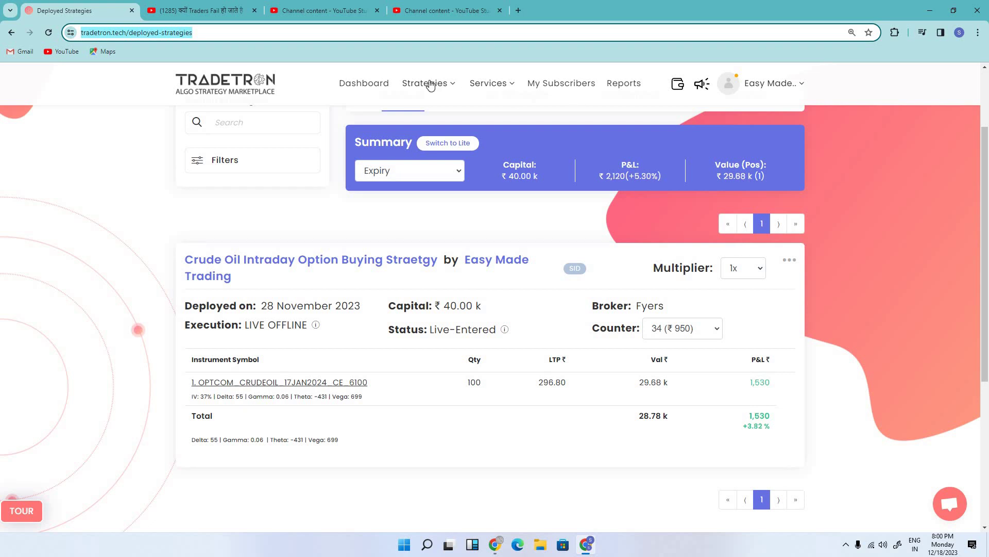
- Open the list of own strategies, view the deployment options for PHA STAR CRUDE, and close them without deploying
{"action": "left_click", "coordinate": [420, 132]}
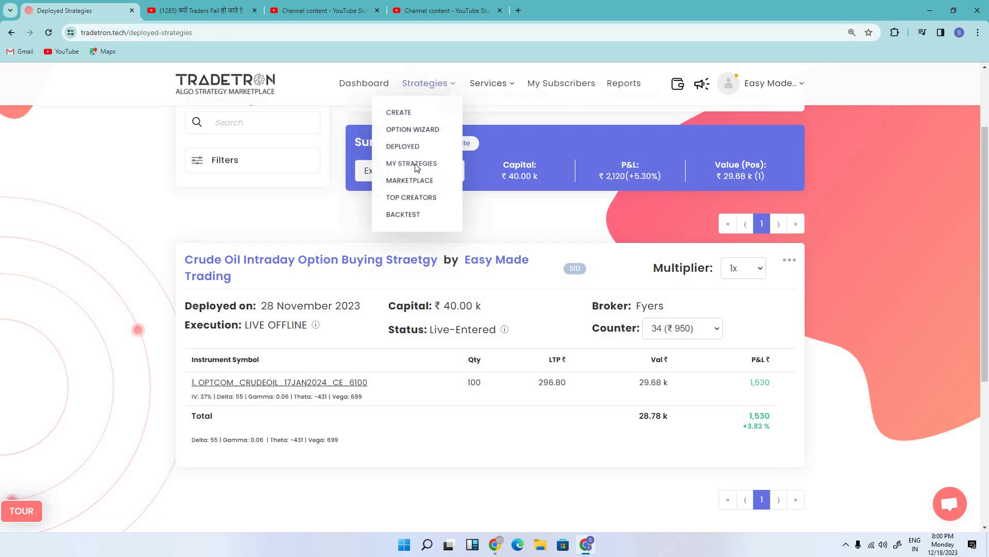
{"action": "left_click", "coordinate": [415, 164]}
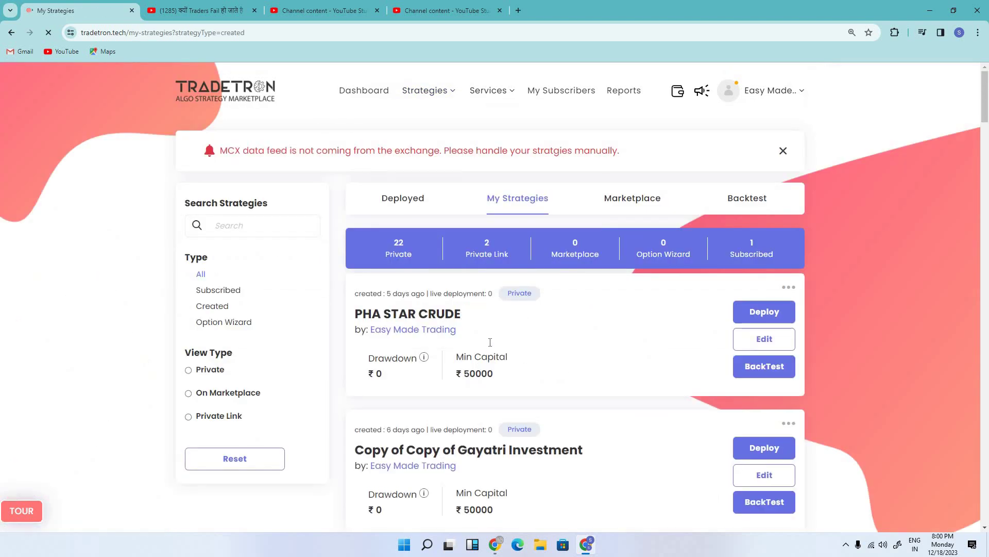
{"action": "scroll", "coordinate": [490, 346], "scroll_direction": "down", "scroll_amount": 2}
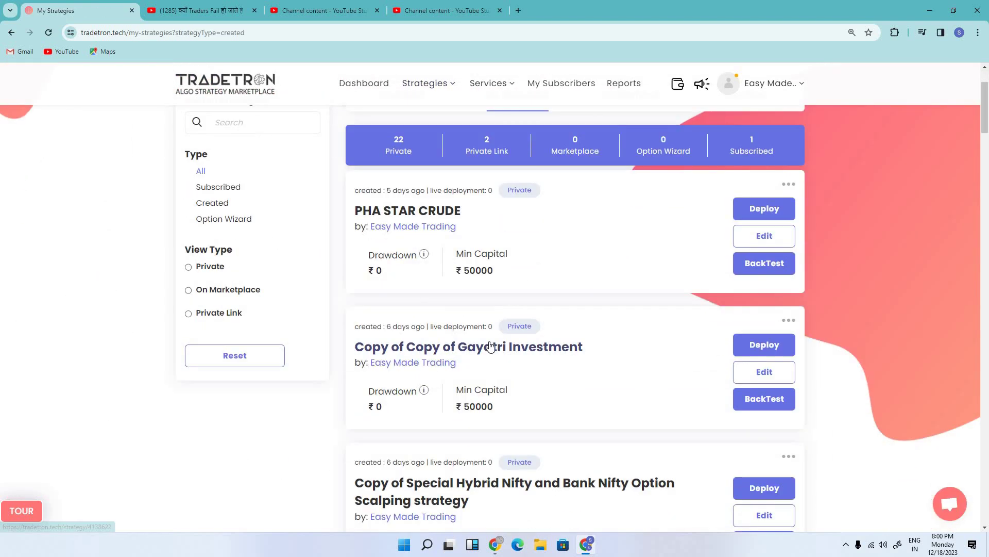
{"action": "left_click", "coordinate": [762, 212]}
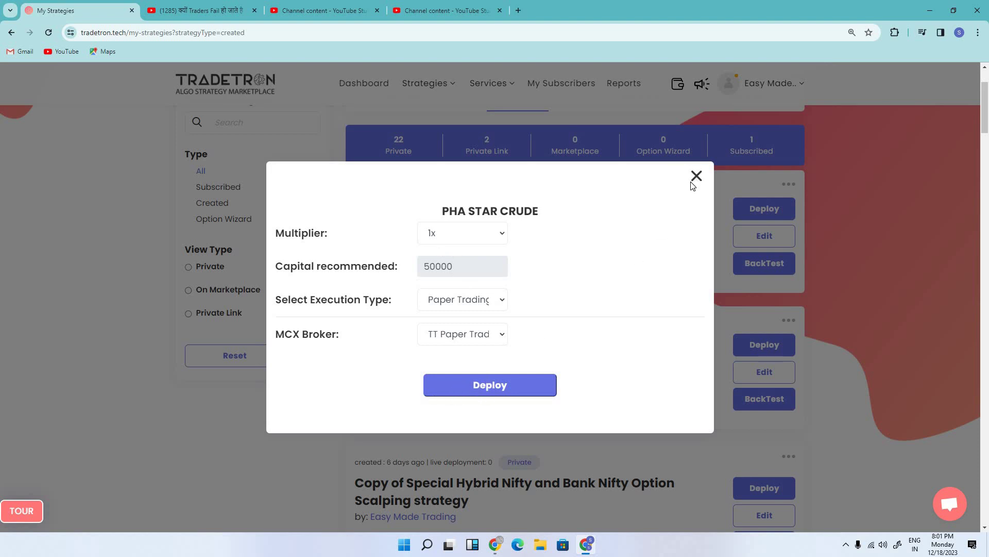
{"action": "left_click", "coordinate": [762, 99]}
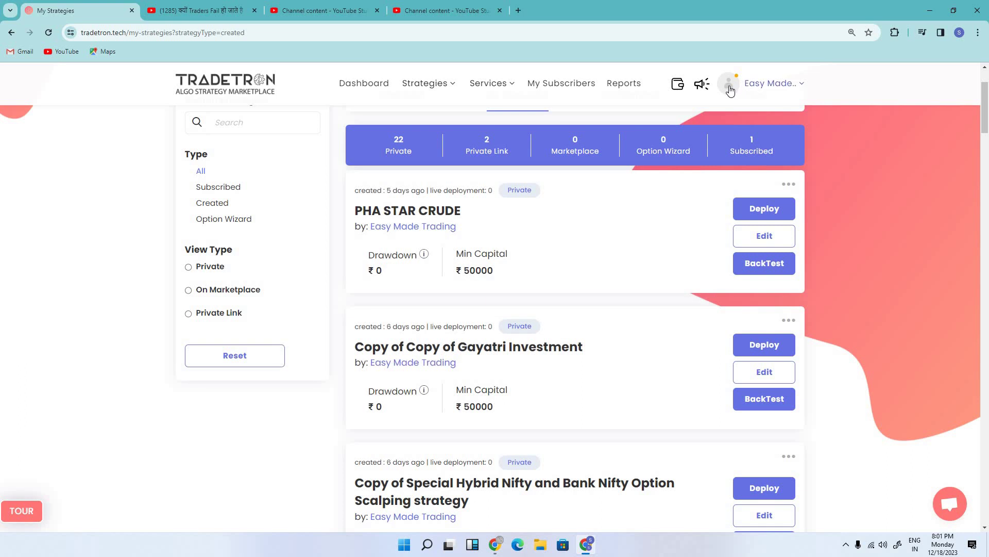
- Open the account's Broker & Exchanges page and examine the list of connected brokers and their login requirements
{"action": "left_click", "coordinate": [730, 94]}
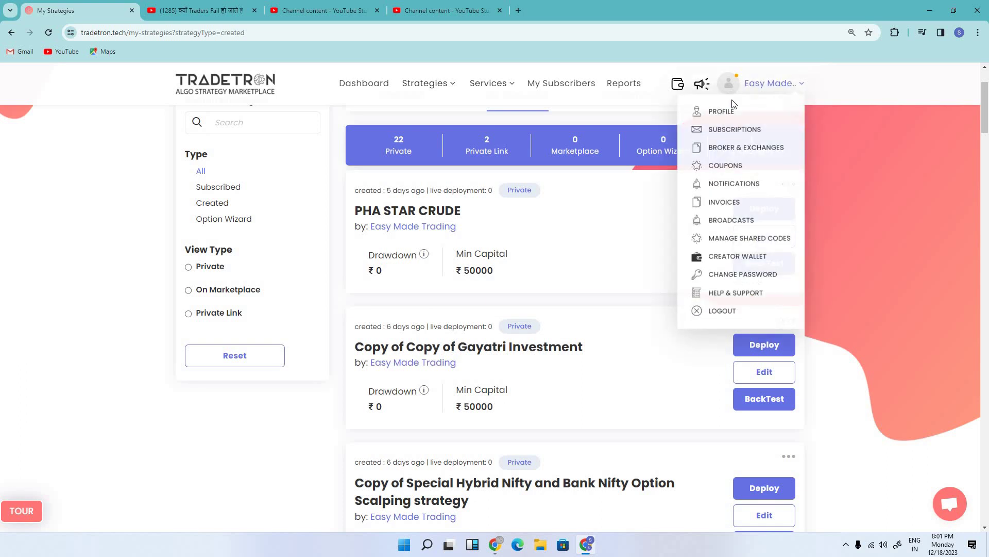
{"action": "left_click", "coordinate": [742, 149]}
{"action": "scroll", "coordinate": [566, 341], "scroll_direction": "down", "scroll_amount": 3}
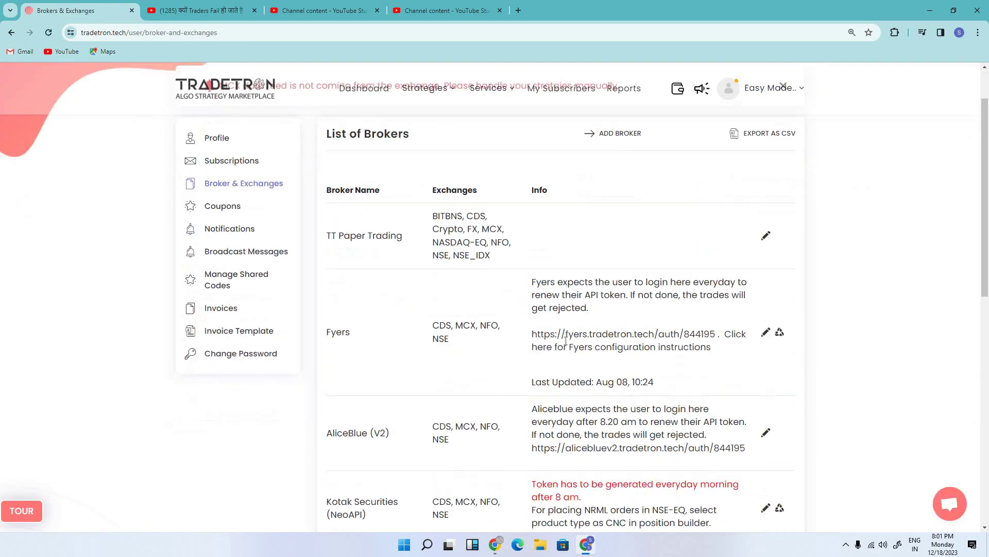
{"action": "scroll", "coordinate": [566, 340], "scroll_direction": "up", "scroll_amount": 3}
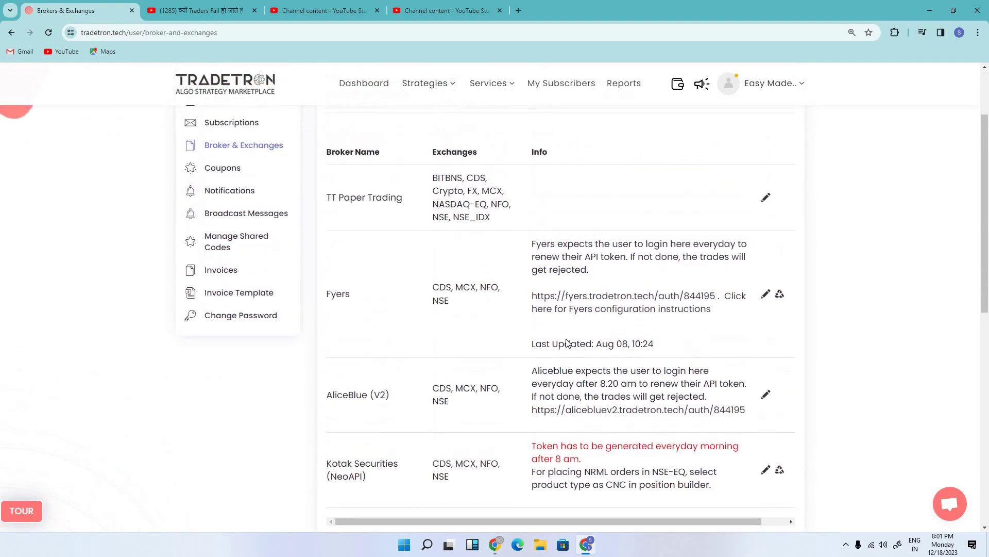
{"action": "scroll", "coordinate": [572, 337], "scroll_direction": "down", "scroll_amount": 2}
{"action": "scroll", "coordinate": [573, 335], "scroll_direction": "up", "scroll_amount": 2}
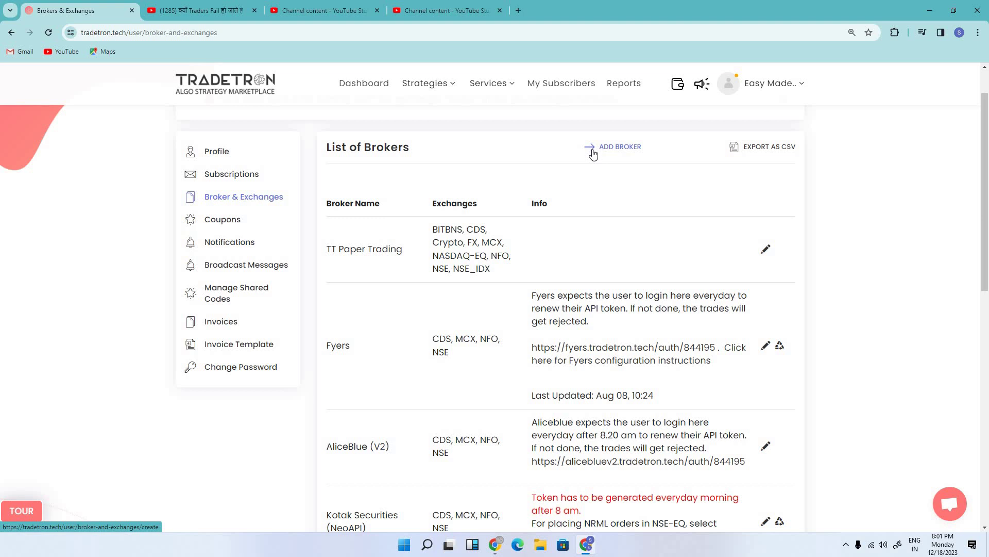
- Open the form for adding a broker and examine its broker and exchange selection fields
{"action": "left_click", "coordinate": [593, 153]}
{"action": "scroll", "coordinate": [571, 358], "scroll_direction": "down", "scroll_amount": 4}
{"action": "scroll", "coordinate": [570, 358], "scroll_direction": "down", "scroll_amount": 6}
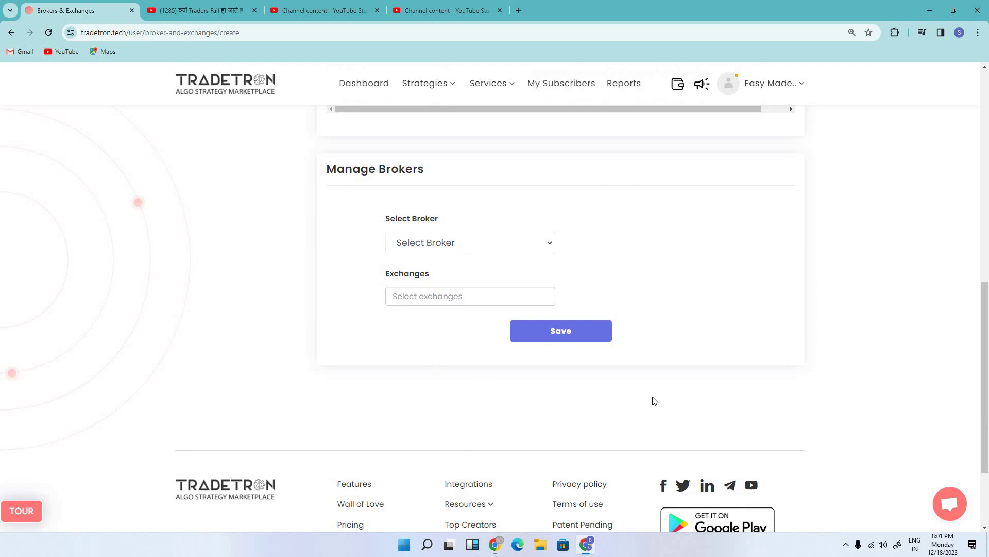
{"action": "scroll", "coordinate": [653, 400], "scroll_direction": "up", "scroll_amount": 2}
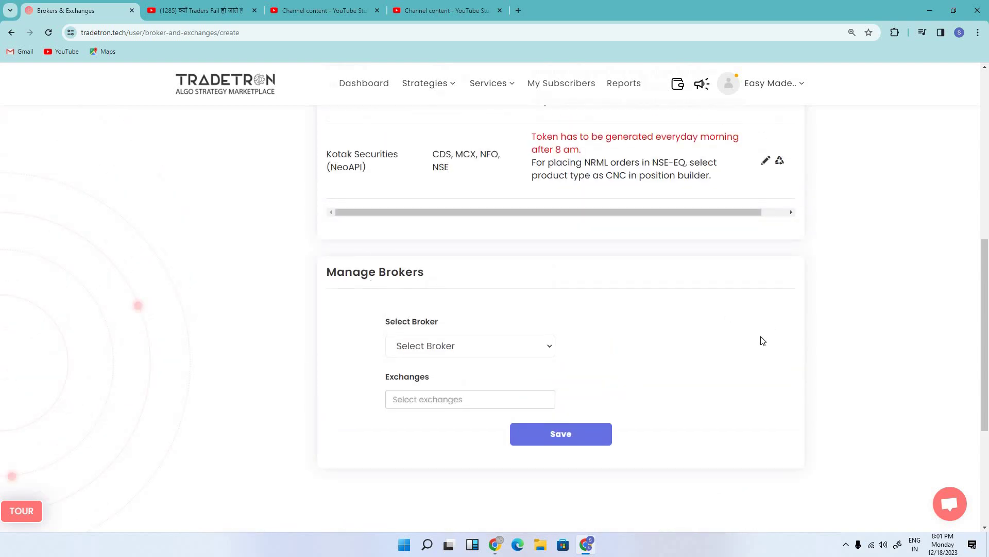
{"action": "scroll", "coordinate": [648, 395], "scroll_direction": "up", "scroll_amount": 1}
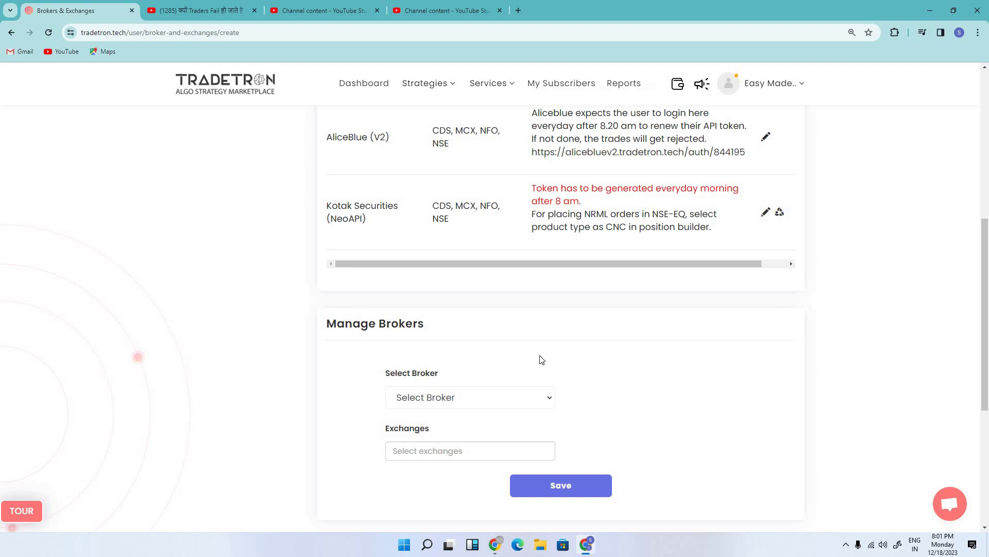
{"action": "scroll", "coordinate": [532, 408], "scroll_direction": "up", "scroll_amount": 2}
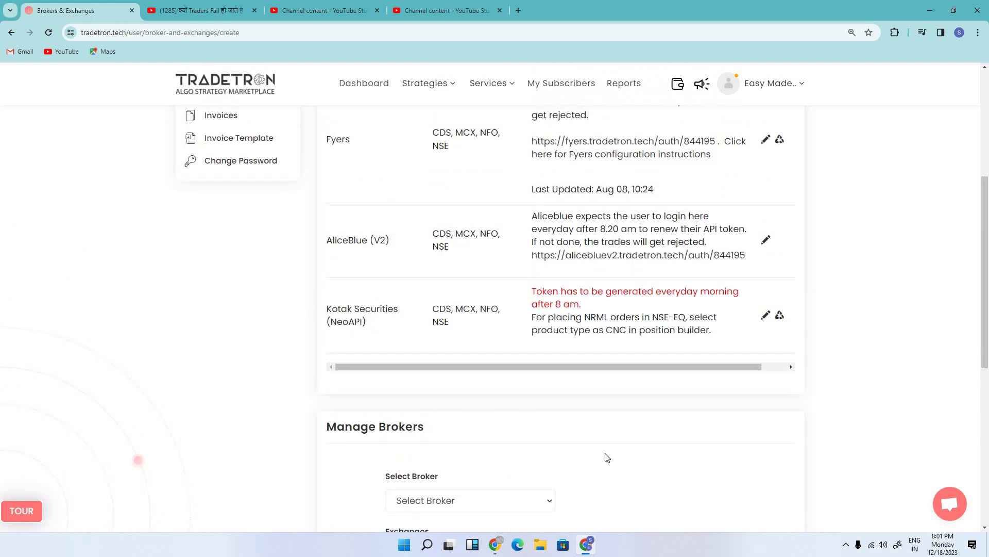
{"action": "scroll", "coordinate": [599, 453], "scroll_direction": "down", "scroll_amount": 3}
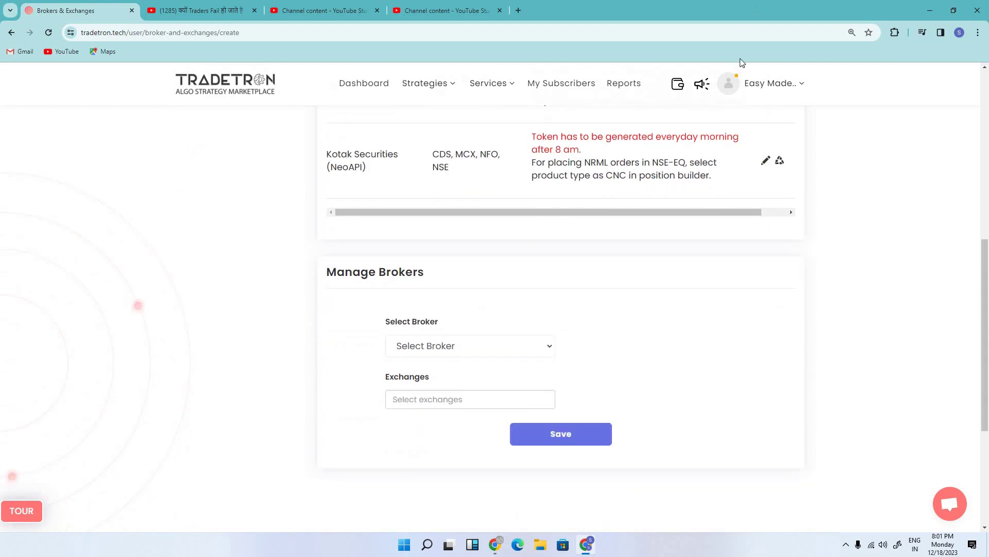
- Return to the Broker & Exchanges list, open the Fyers daily login link, and close the Fyers sign-in page
{"action": "left_click", "coordinate": [729, 87]}
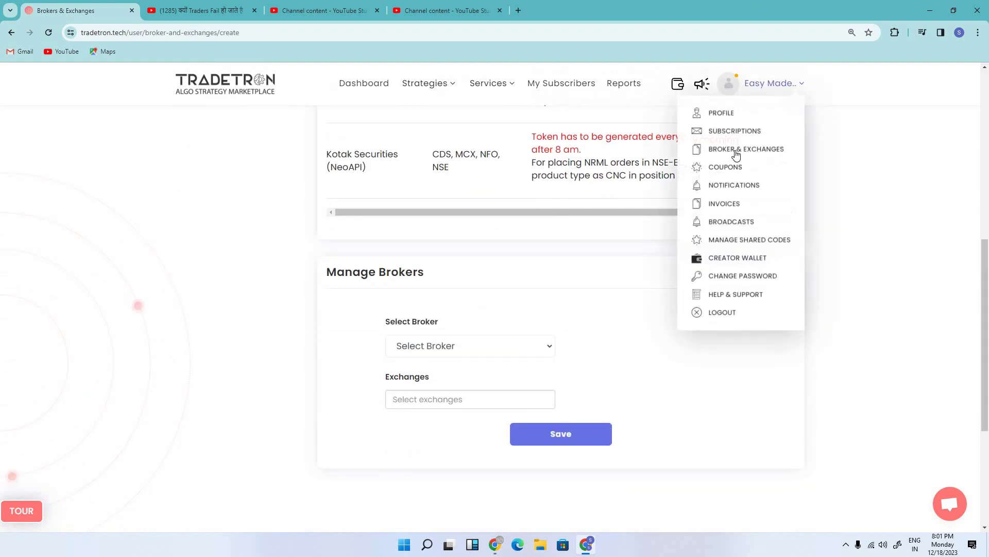
{"action": "scroll", "coordinate": [768, 247], "scroll_direction": "down", "scroll_amount": 4}
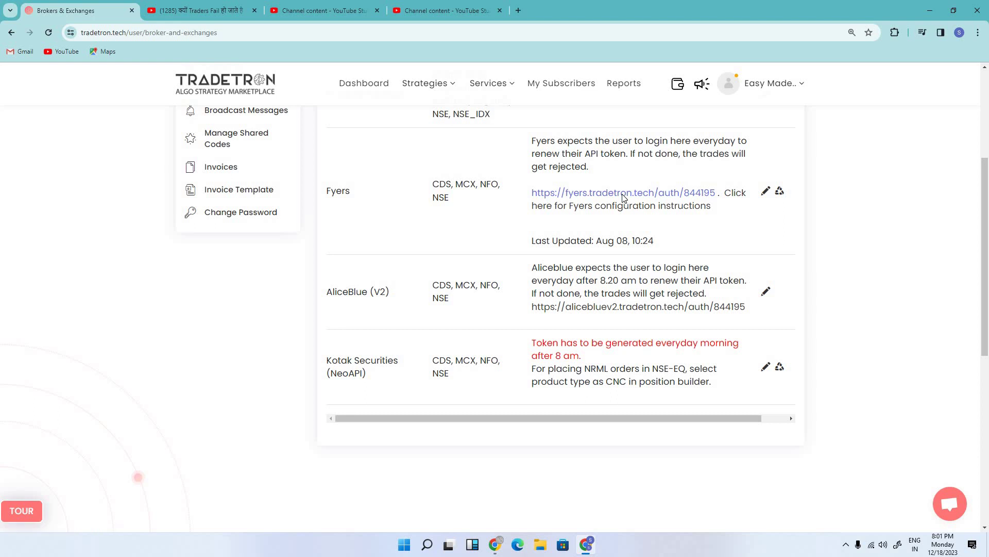
{"action": "left_click", "coordinate": [622, 194]}
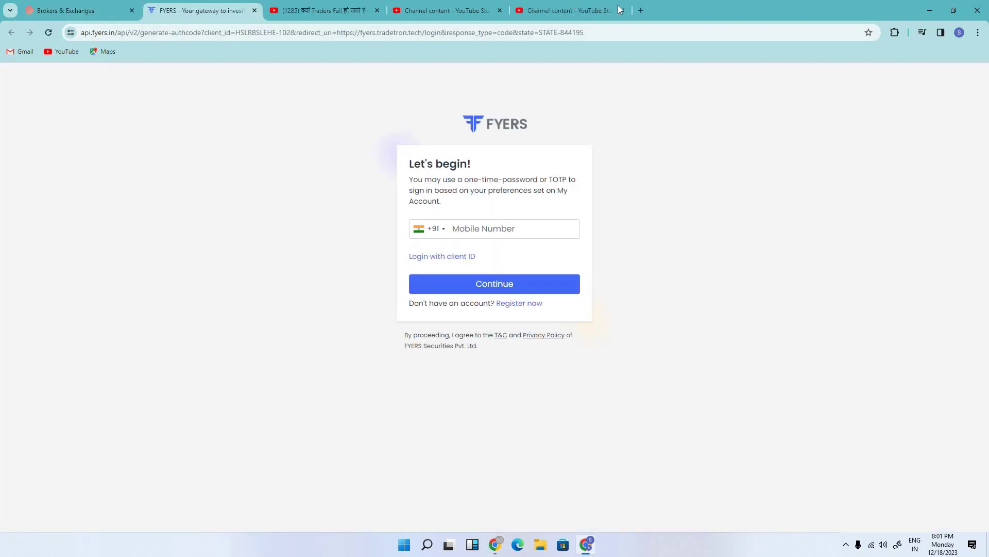
{"action": "left_click", "coordinate": [255, 10]}
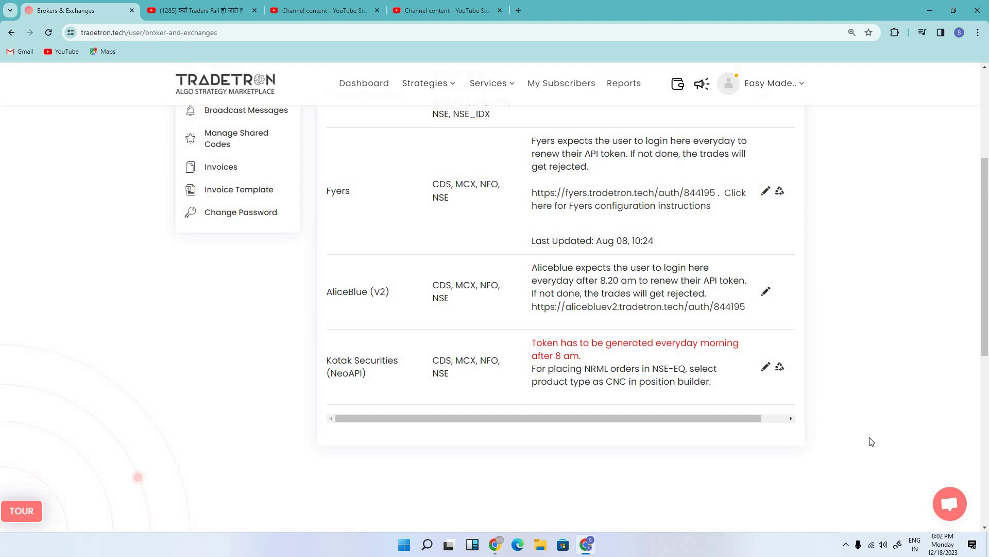
{"action": "left_click", "coordinate": [847, 547]}
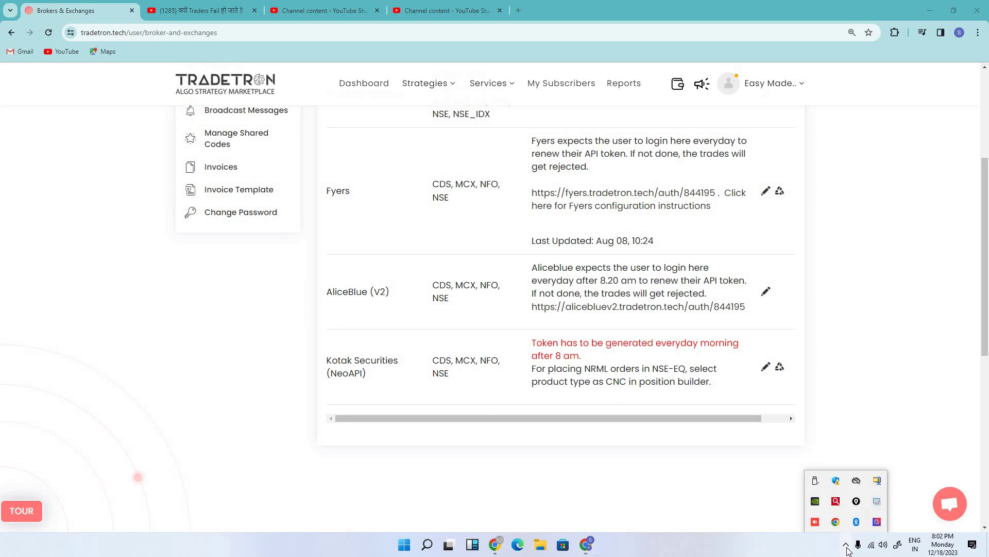